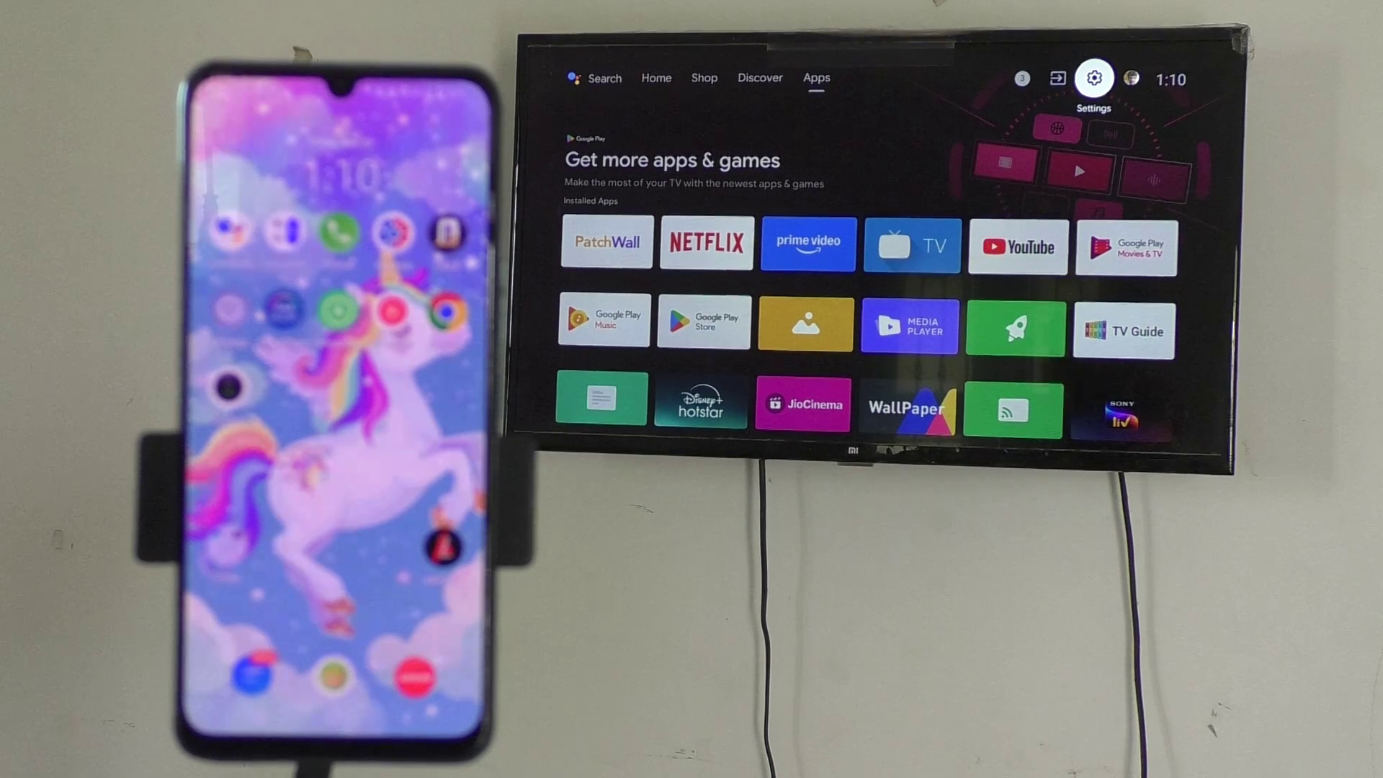
- In the TV's Network & Internet settings, turn Wi-Fi on and connect to My Device Vivo
key("Right")
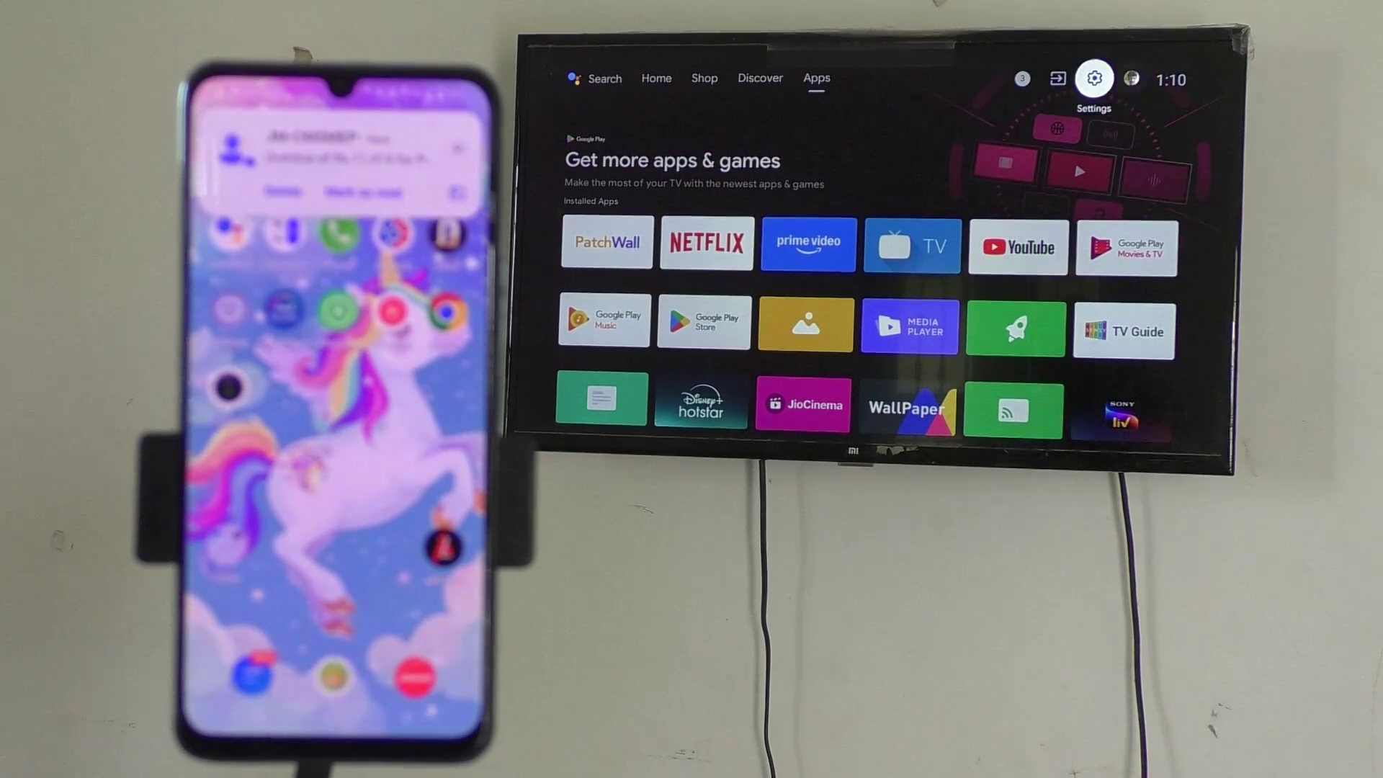
key("Return")
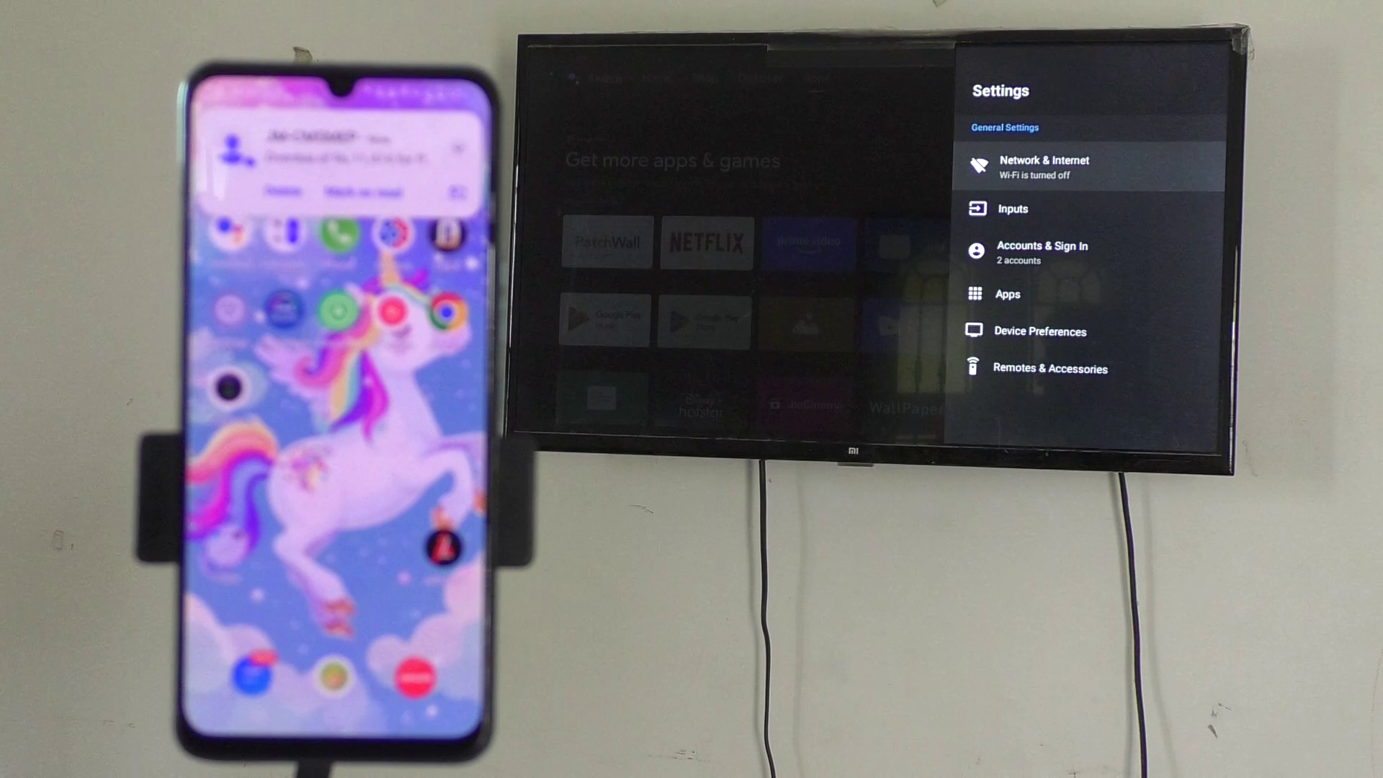
key("Down")
key("Down")
key("Down")
key("Down")
key("Down")
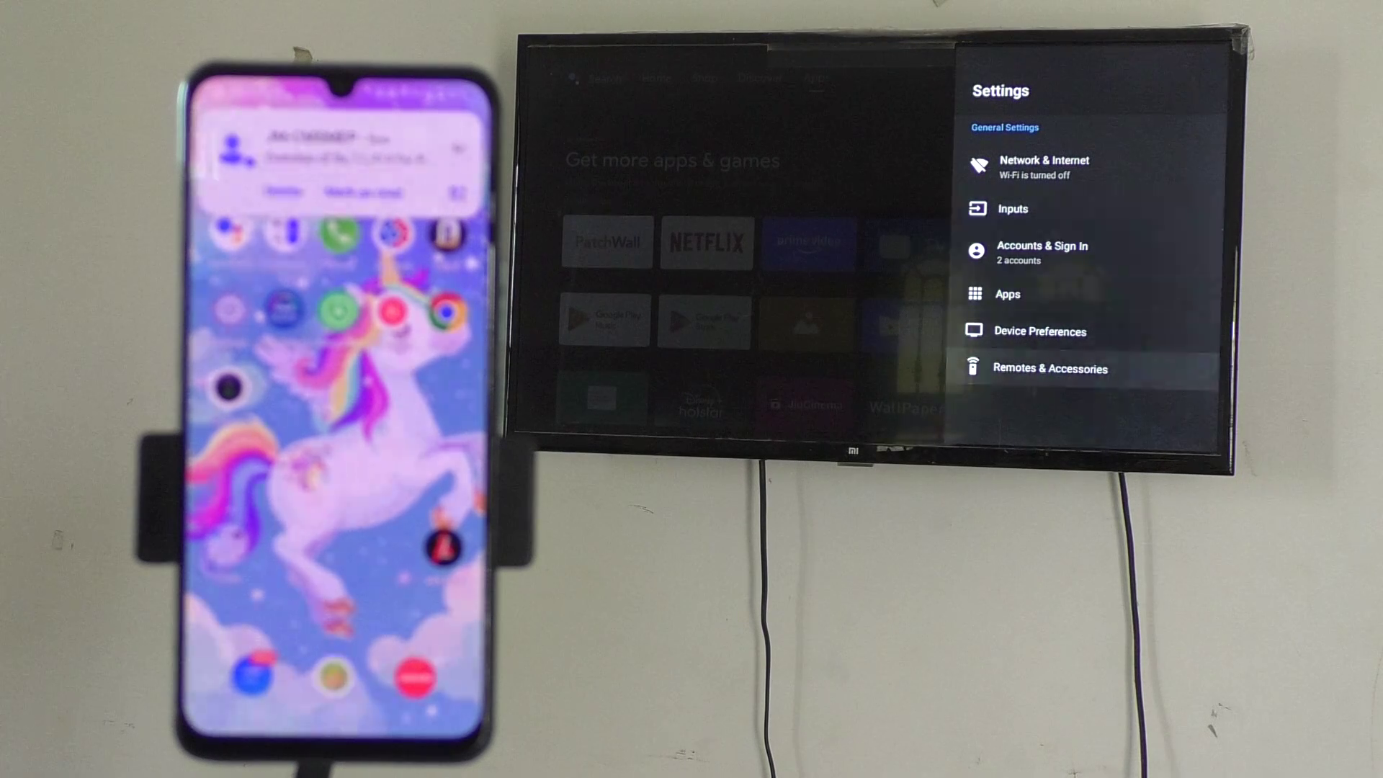
key("Up")
key("Up")
key("Up")
key("Up")
key("Up")
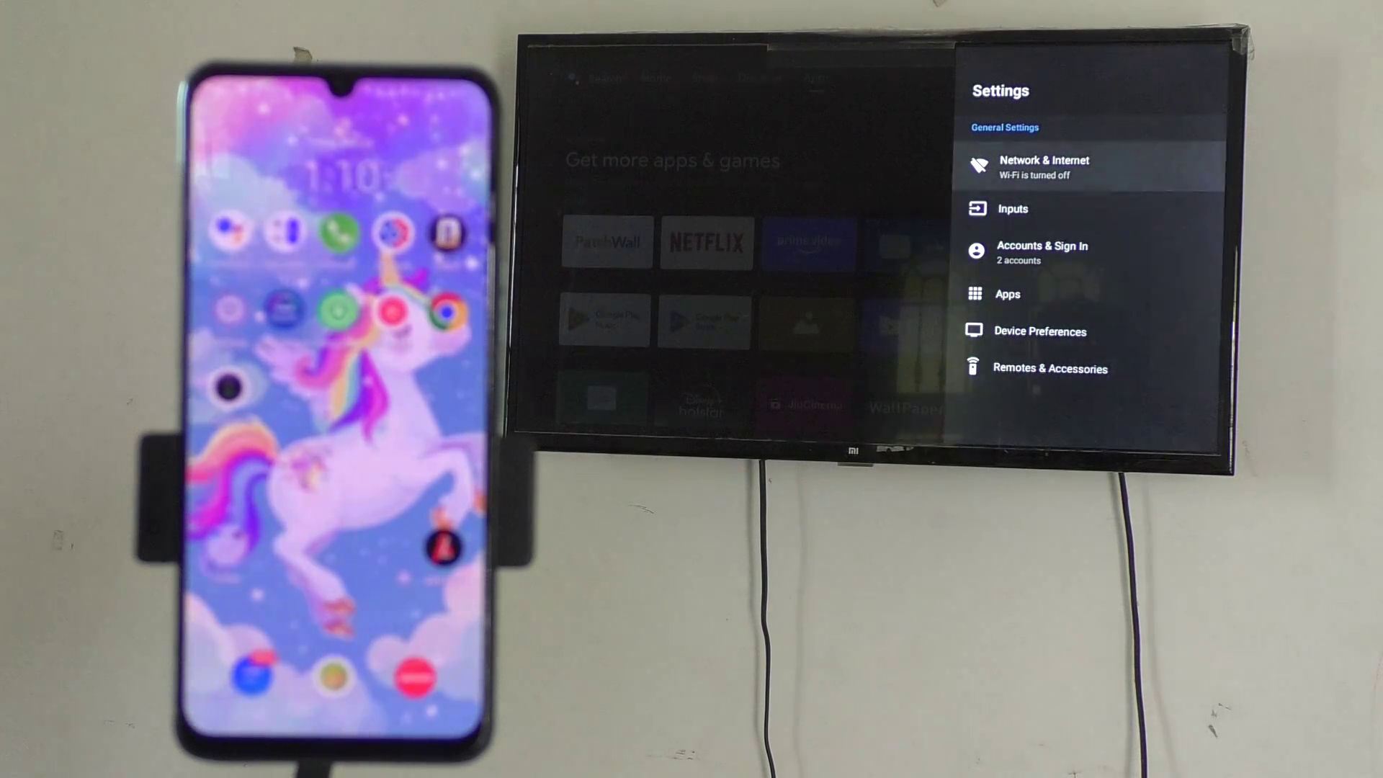
key("Return")
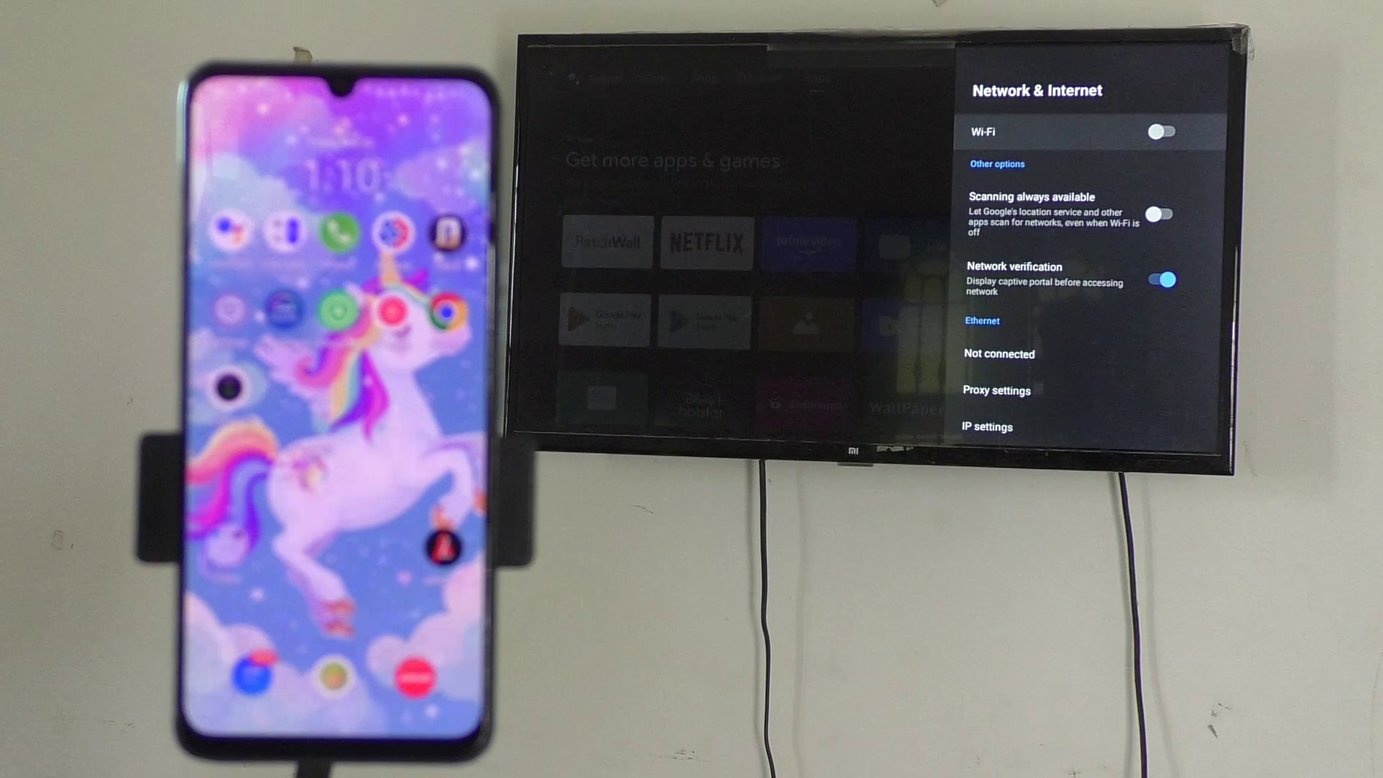
key("Return")
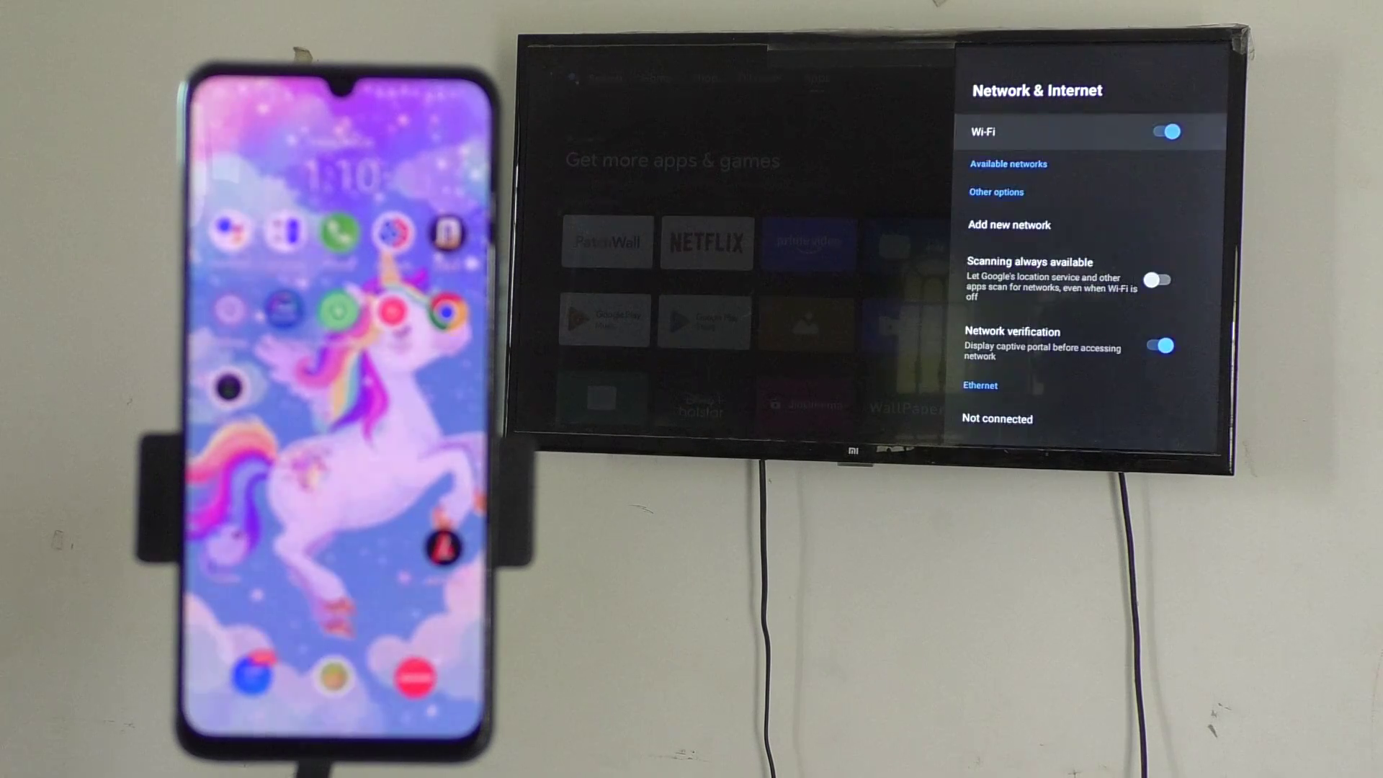
key("Down")
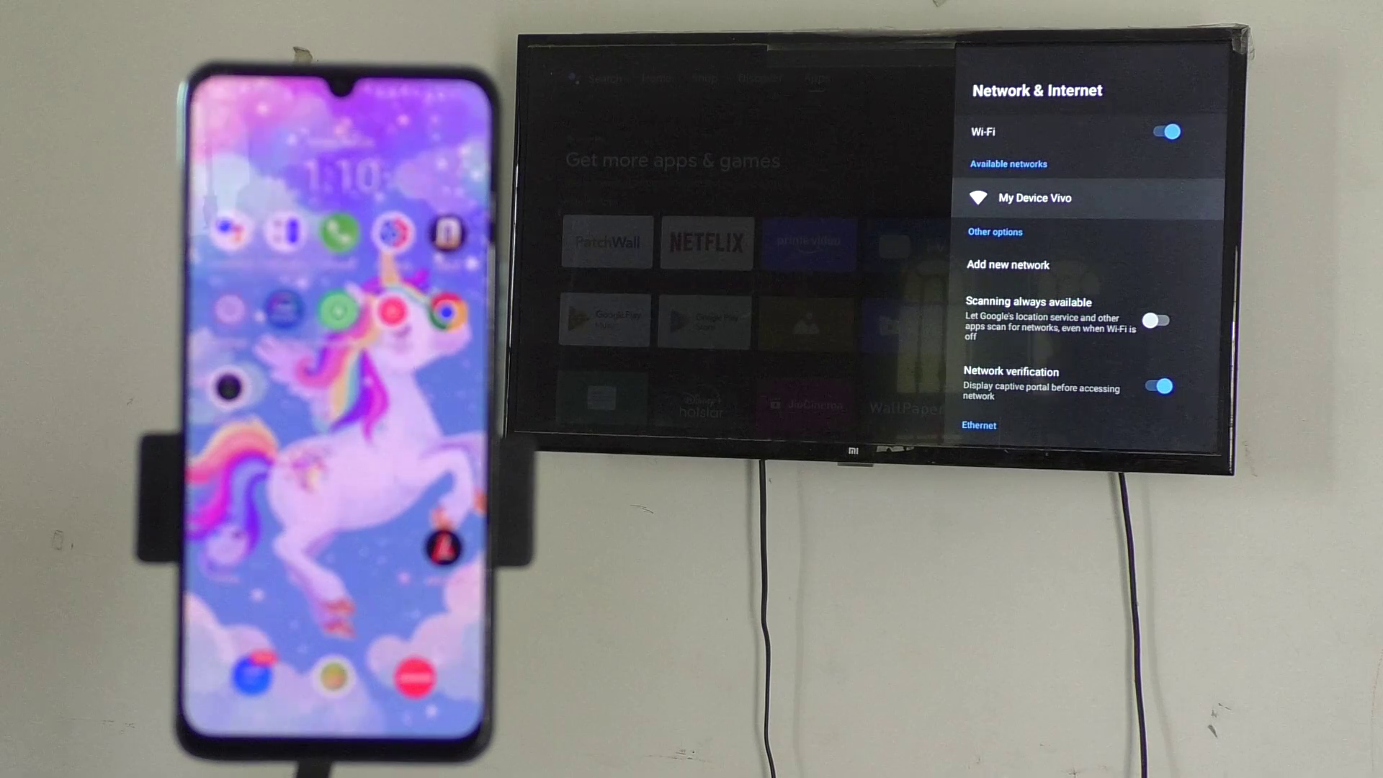
key("Return")
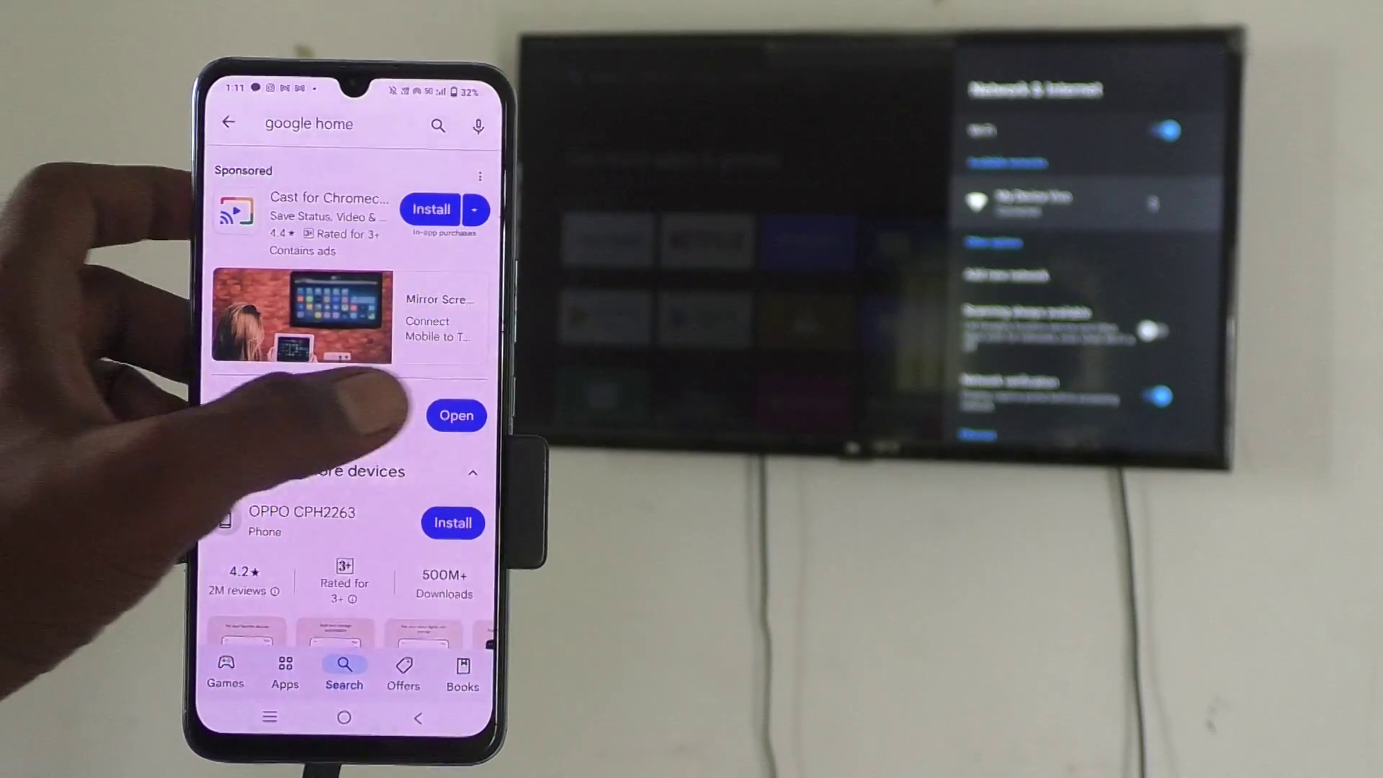
- Launch the installed Google Home app from its Play Store listing
left_click(446, 413)
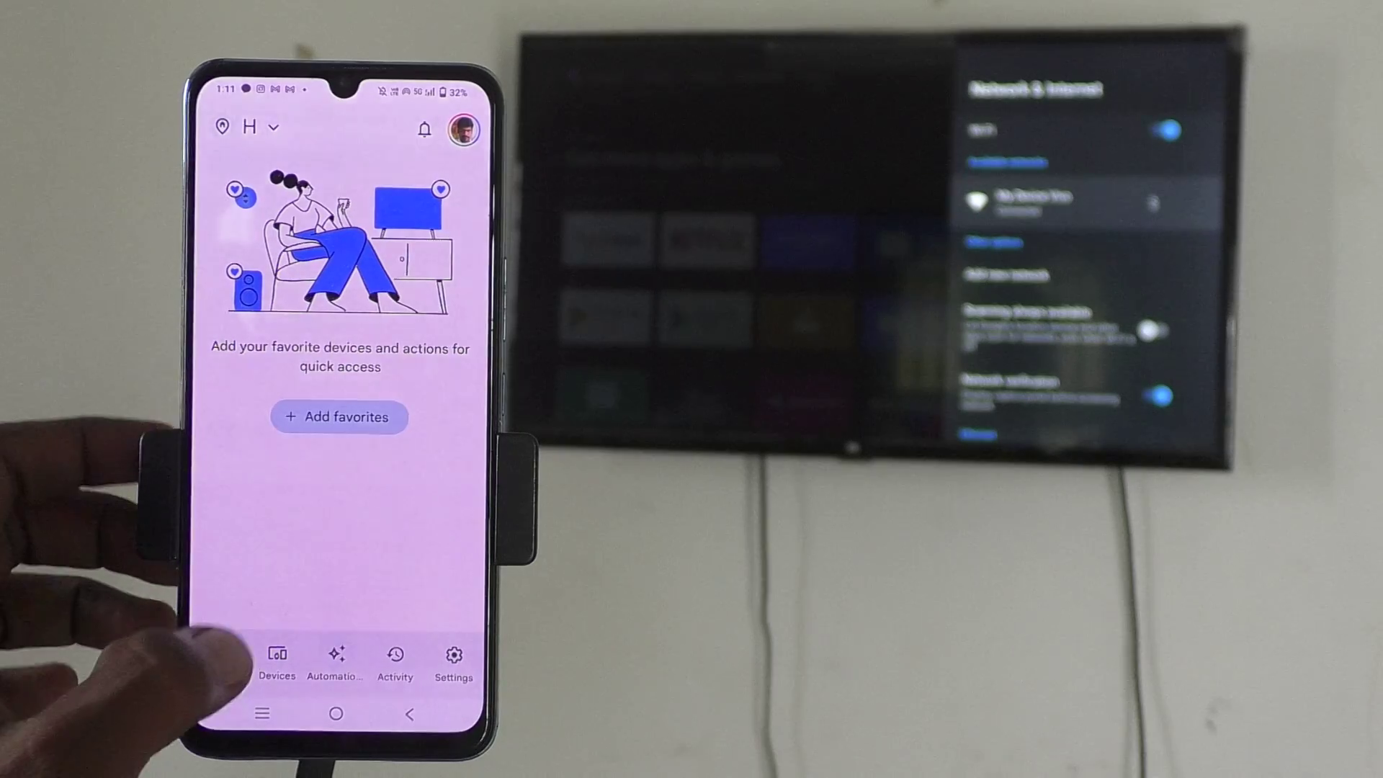
- From Devices, open the Android TV and confirm Cast my screen
left_click(276, 659)
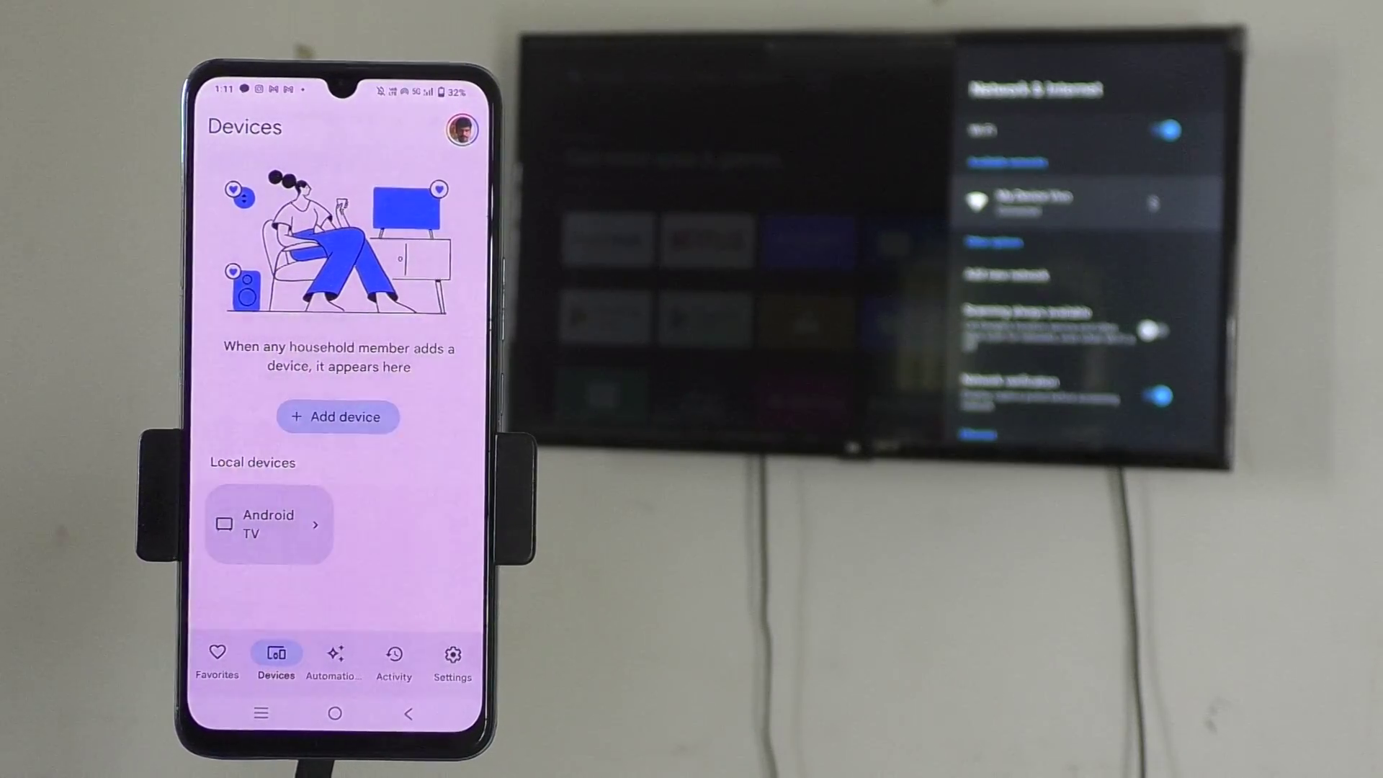
left_click(273, 522)
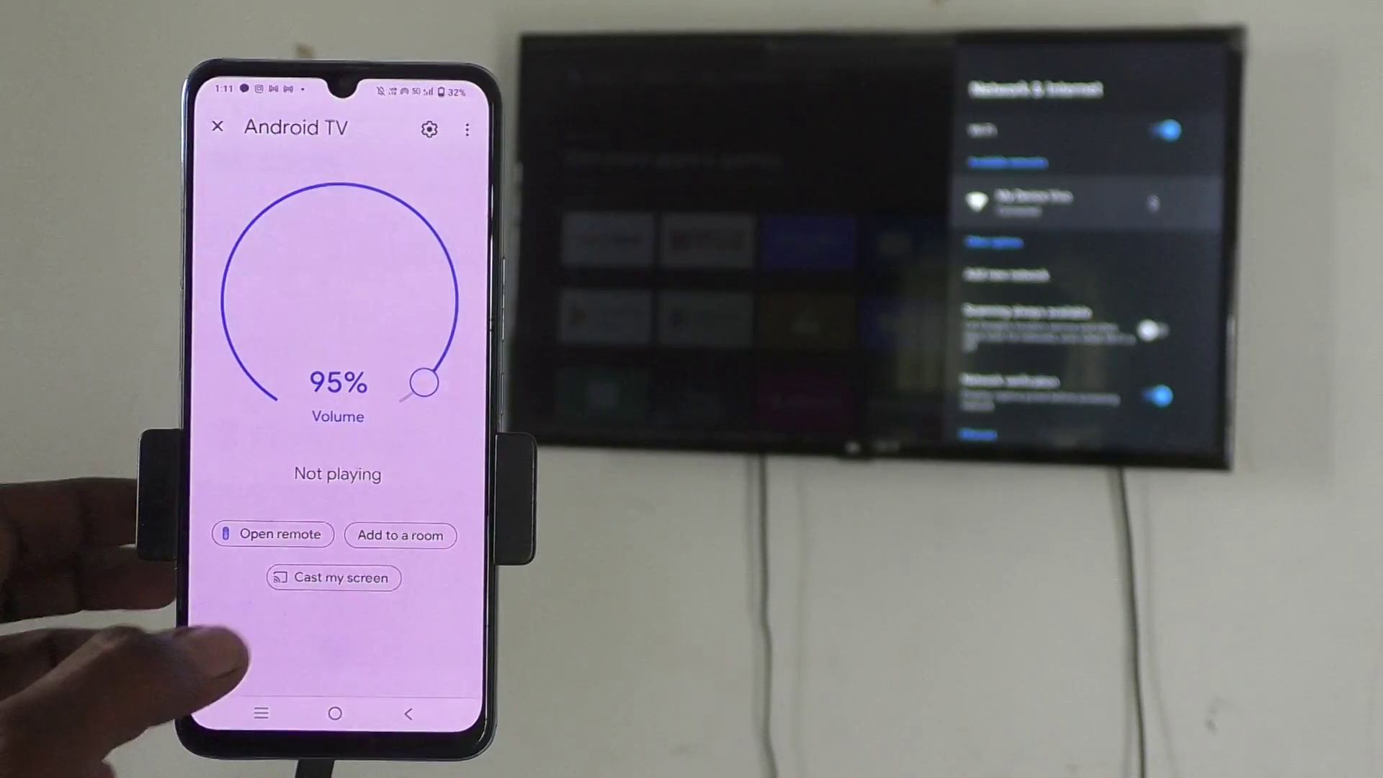
left_click(334, 577)
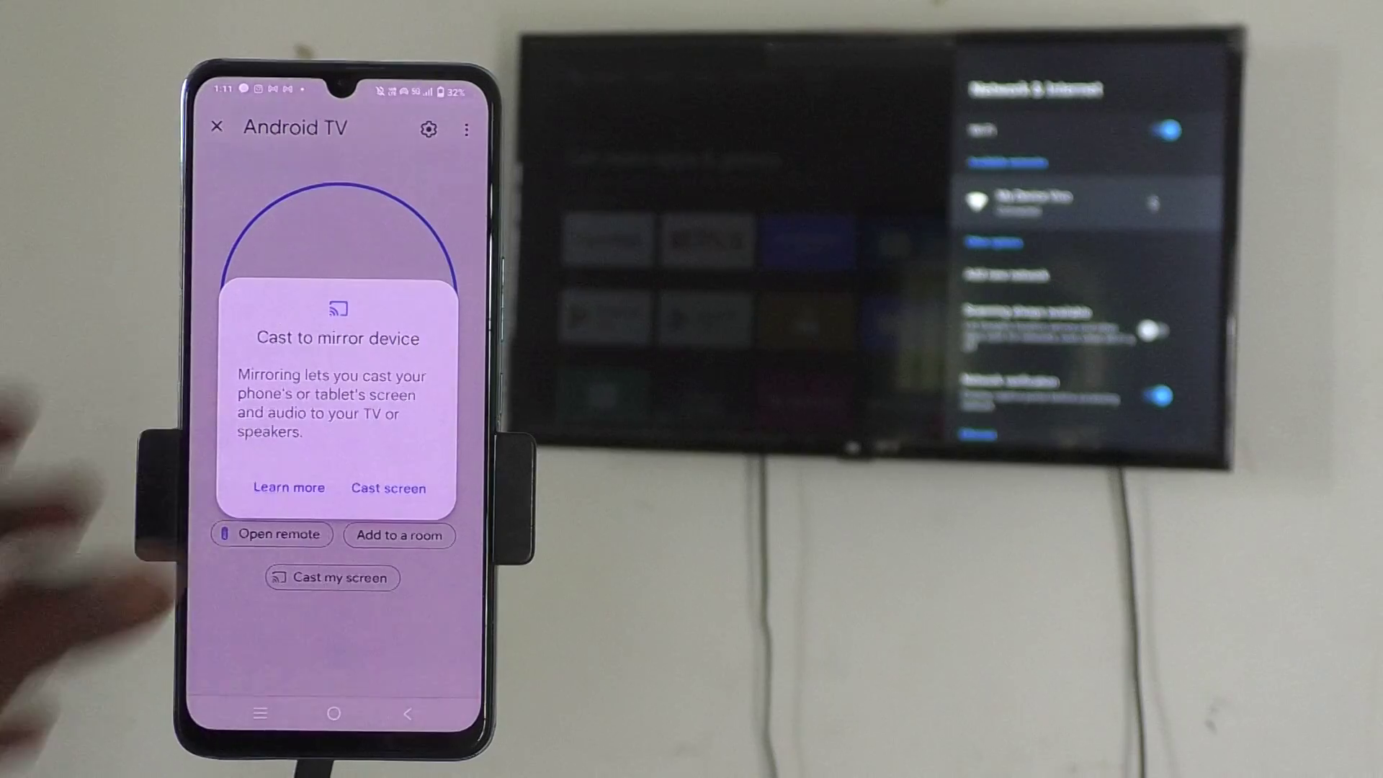
left_click(393, 489)
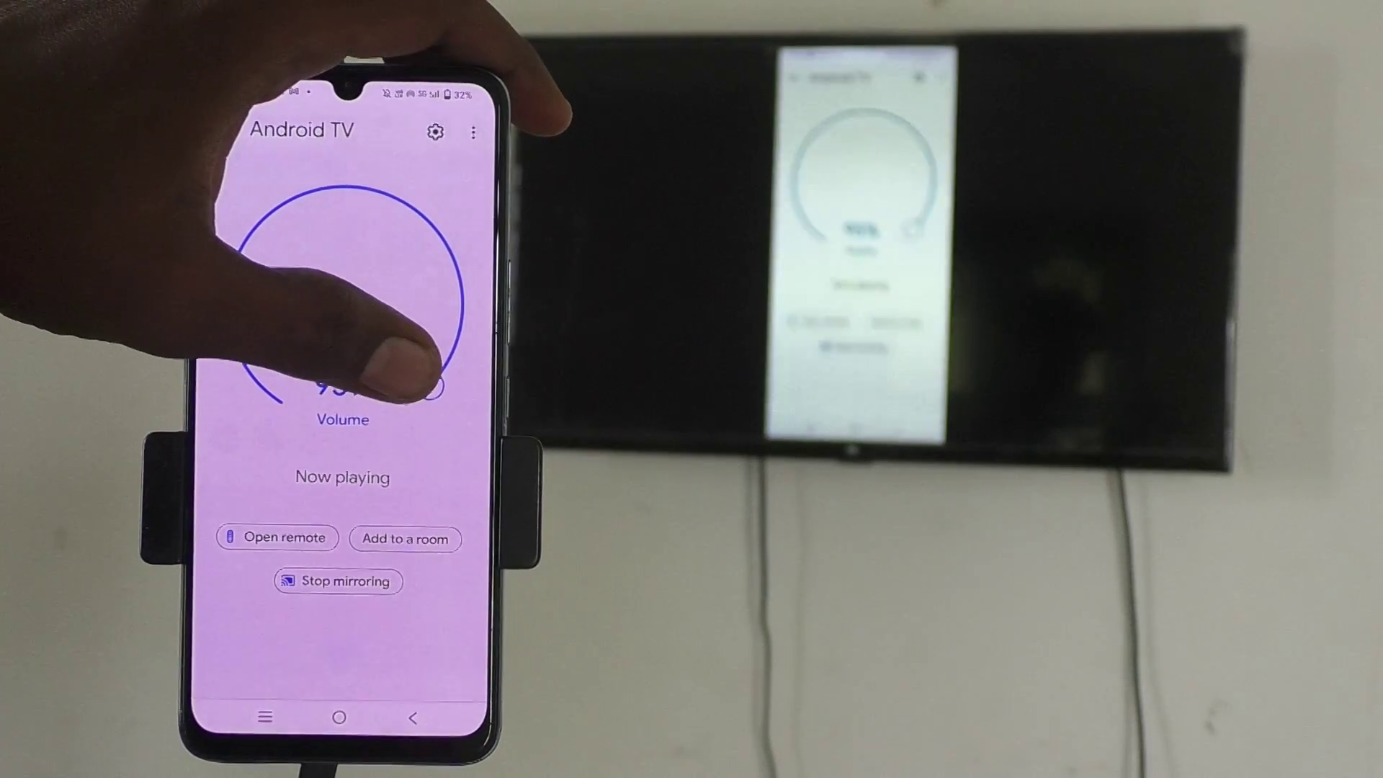
- Adjust the Android TV volume dial, then return the phone to its home screen
mouse_move(427, 384)
left_mouse_down()
mouse_move(416, 238)
mouse_move(315, 185)
mouse_move(276, 200)
mouse_move(243, 233)
mouse_move(228, 281)
mouse_move(232, 341)
mouse_move(287, 211)
mouse_move(372, 194)
mouse_move(417, 221)
mouse_move(449, 294)
mouse_move(402, 404)
left_mouse_up()
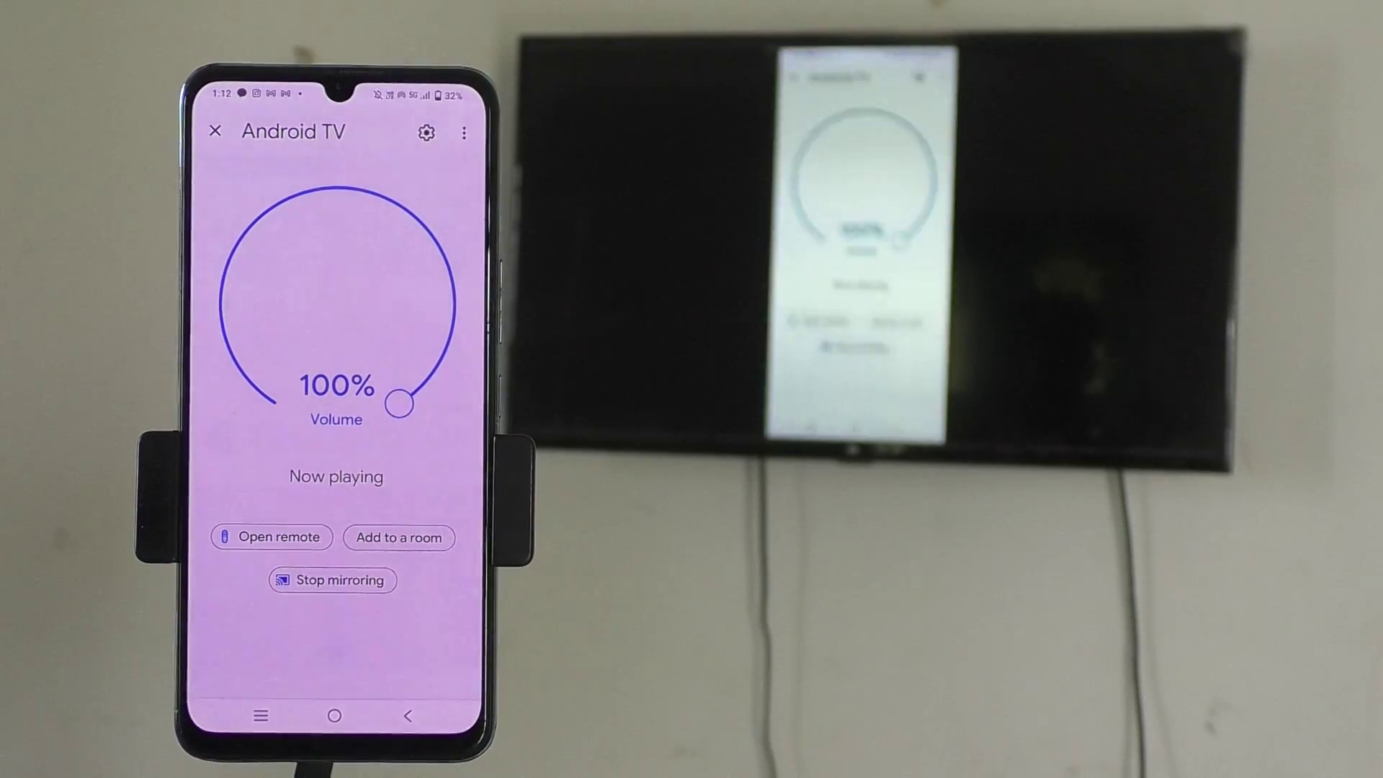
left_click(334, 715)
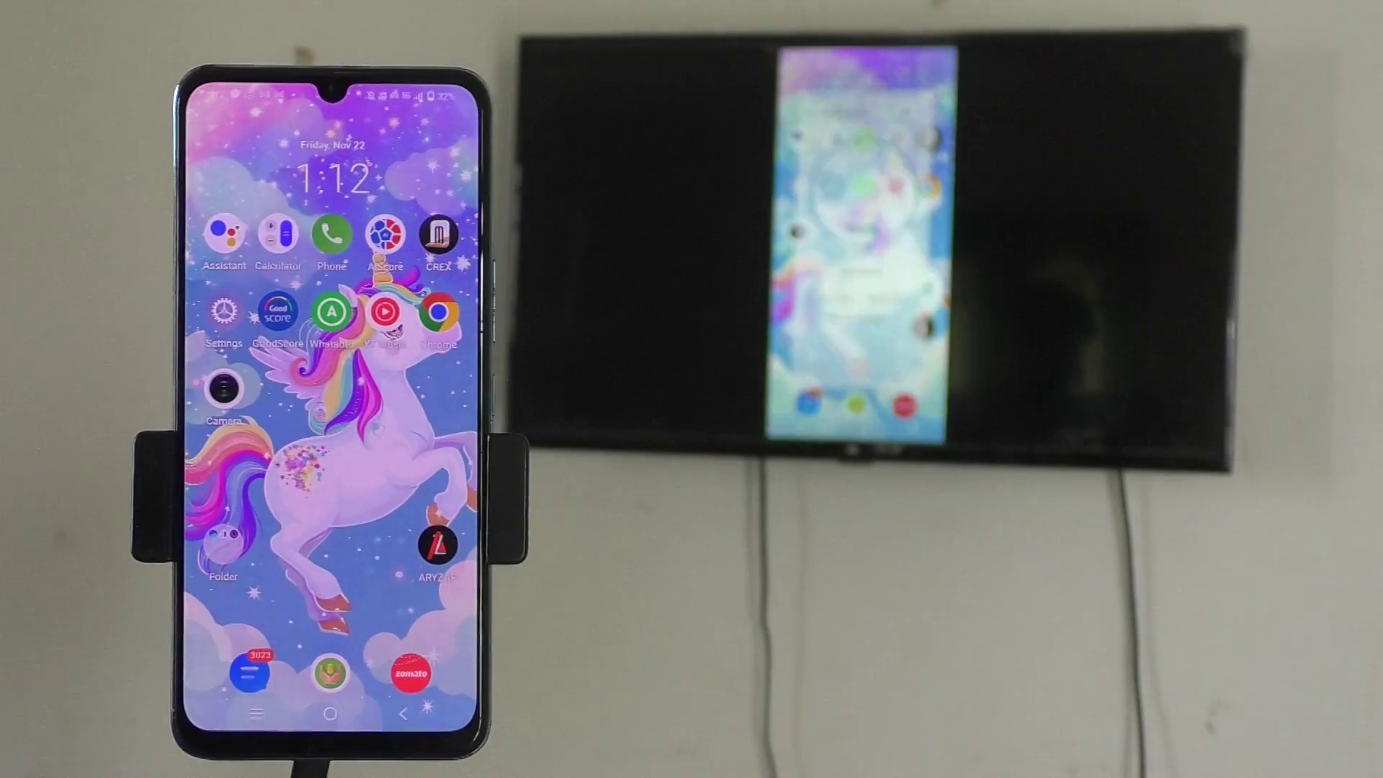